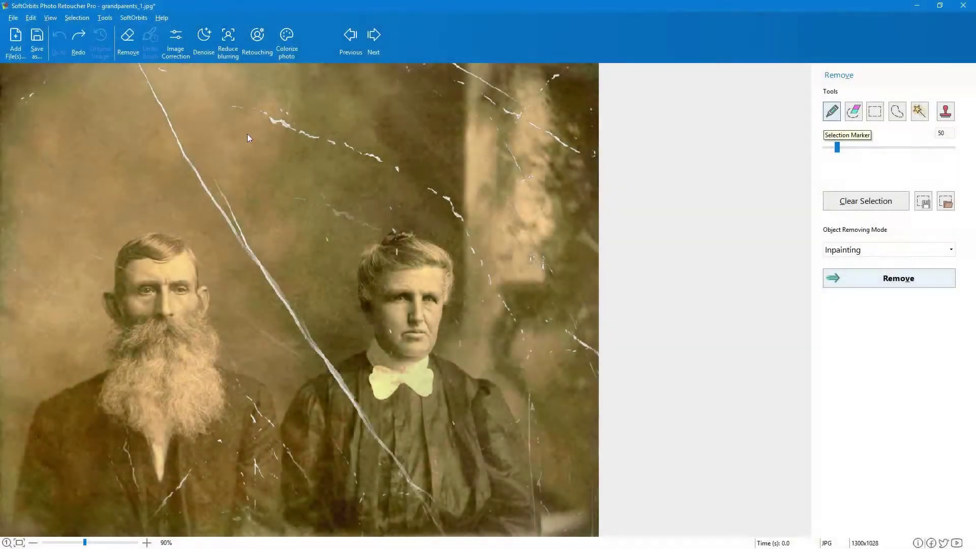
Step: Open the retouching tools list for the loaded grandparents_1.jpg portrait
click(131, 17)
Step: Switch to the Scratch Remover and auto-detect scratches, settling on scratch size 2
mouse_move(105, 18)
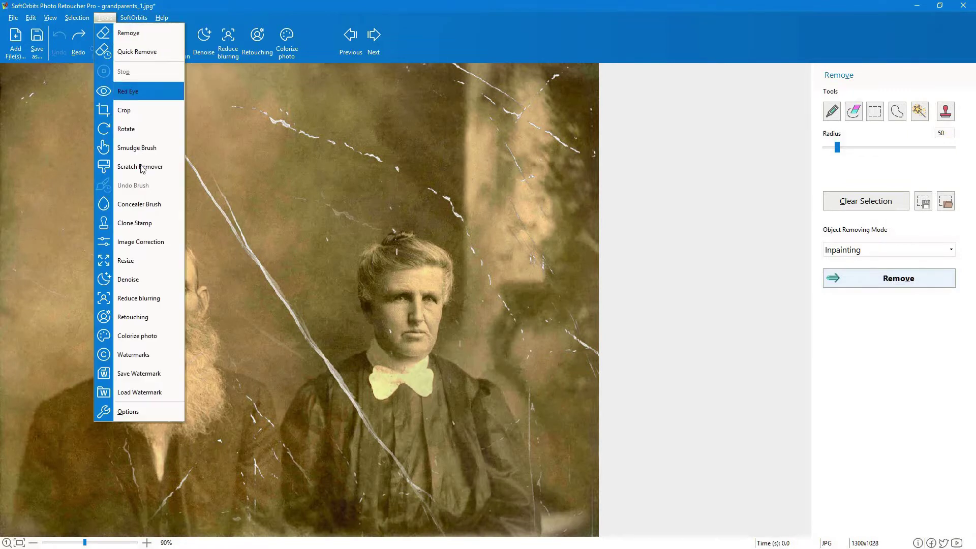
key(Return)
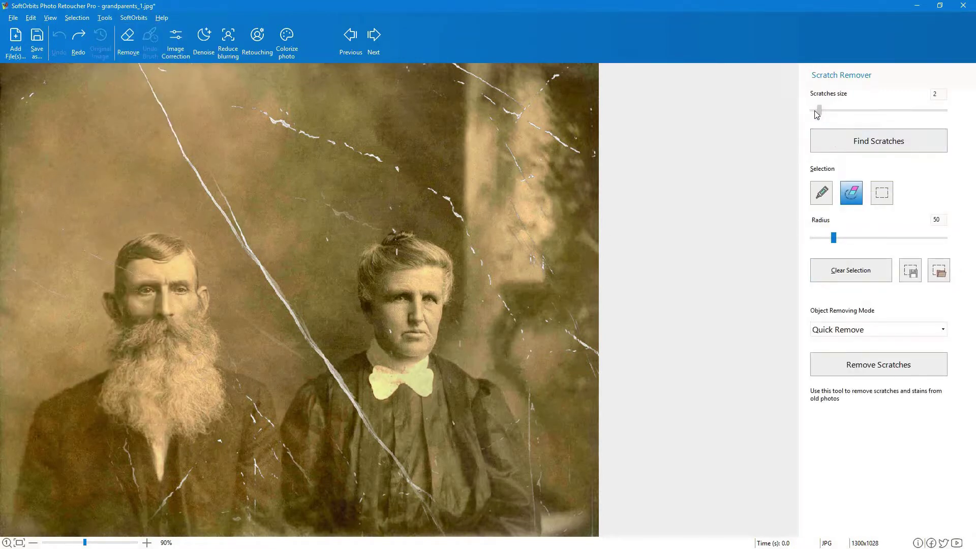
drag(816, 113, 812, 111)
click(842, 143)
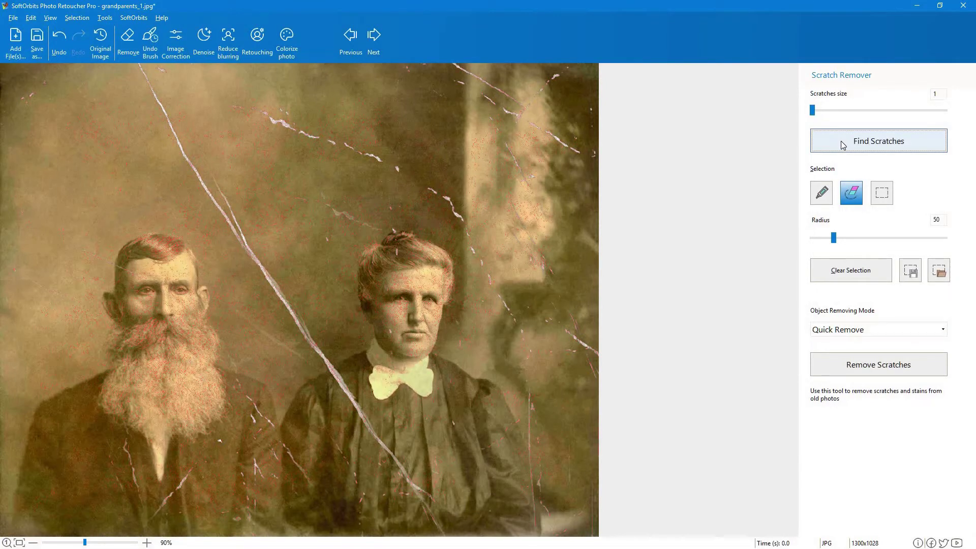
click(863, 277)
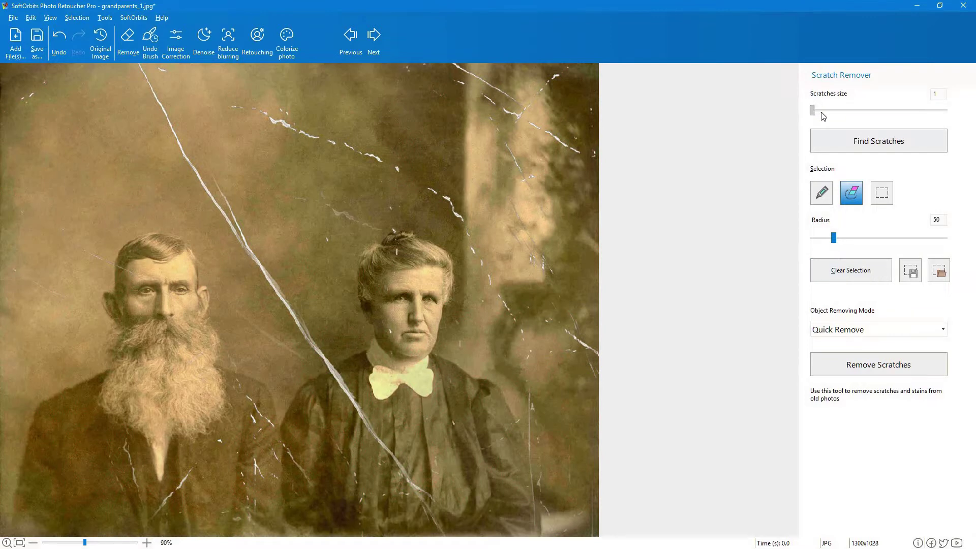
drag(813, 111, 819, 111)
Step: Hand-mark the long diagonal and upper-right scratches in red with a radius-16 brush
click(819, 237)
mouse_move(142, 69)
mouse_down()
mouse_move(208, 193)
mouse_move(362, 419)
mouse_move(440, 501)
mouse_up()
drag(562, 331, 598, 353)
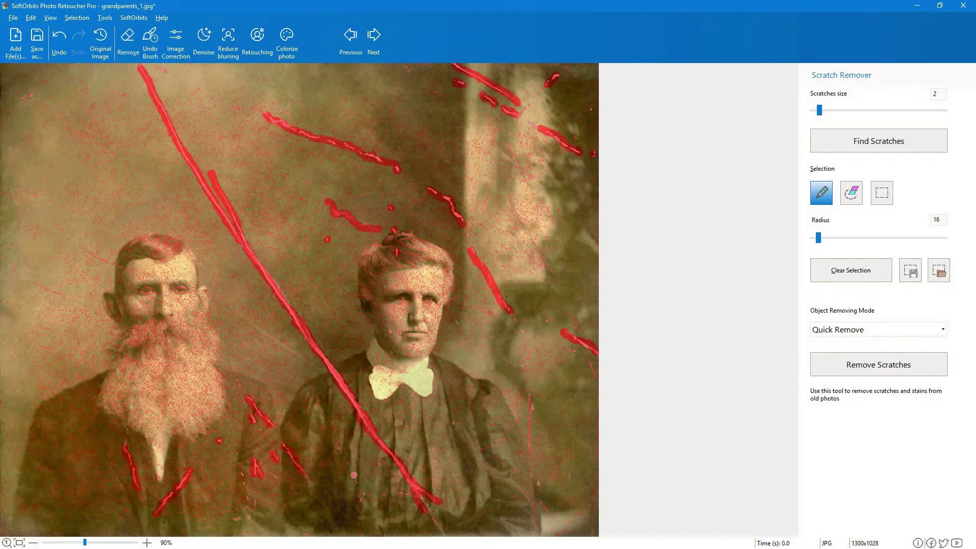
click(854, 194)
Step: Erase the stray red marks from the old man's face and the woman's face
scroll(95, 184, down, 3)
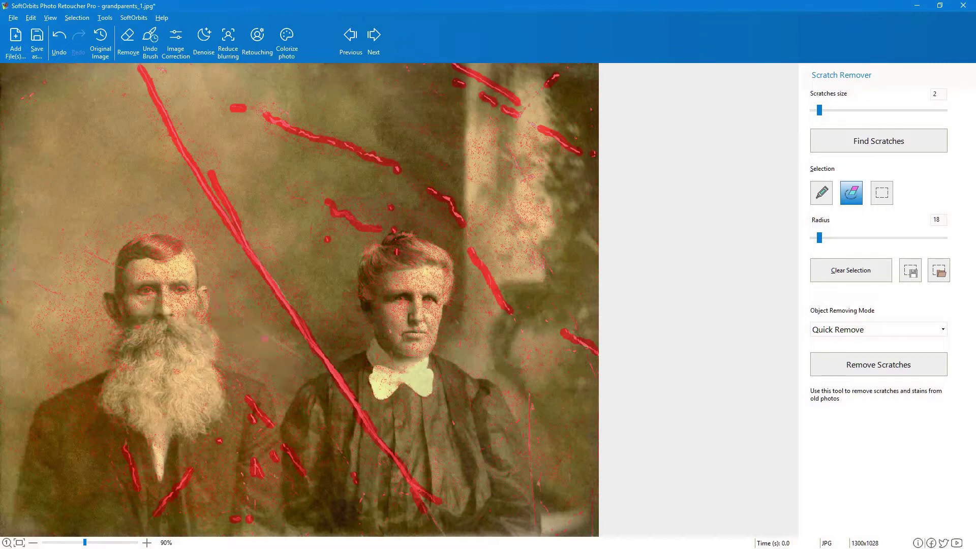
drag(265, 339, 154, 232)
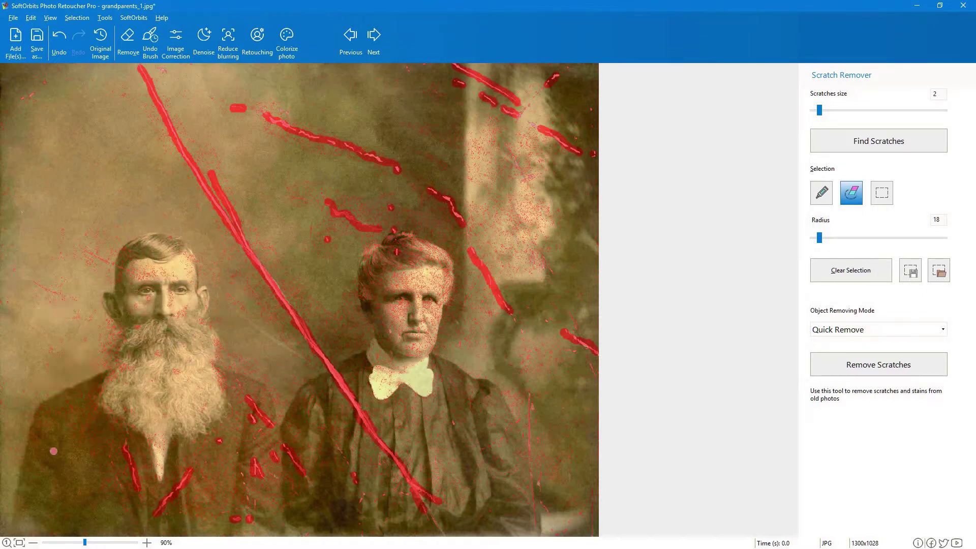
mouse_move(393, 216)
mouse_down()
mouse_move(427, 285)
mouse_move(357, 289)
mouse_up()
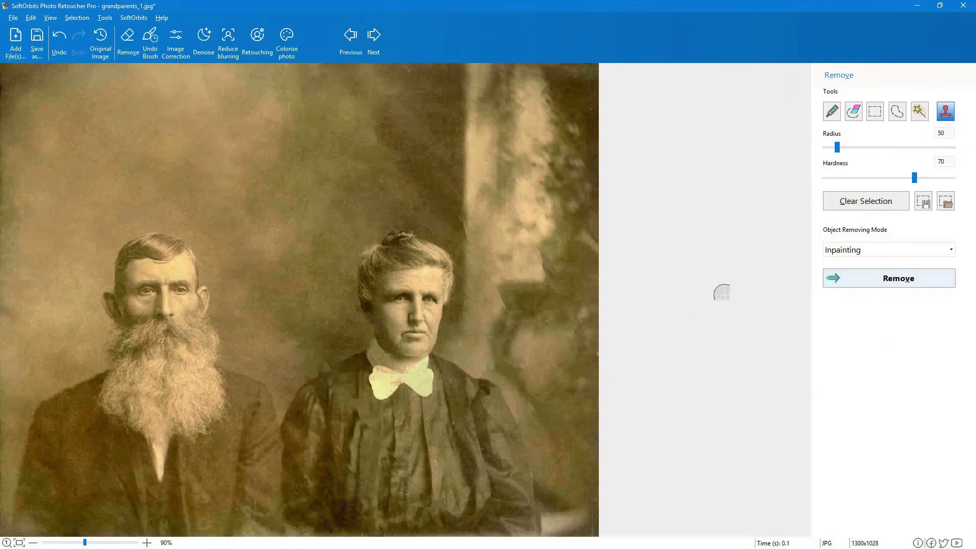
Step: Set the eraser radius to 6 and check the scratch removal with Undo and Redo
drag(843, 148, 829, 148)
key(ctrl+z)
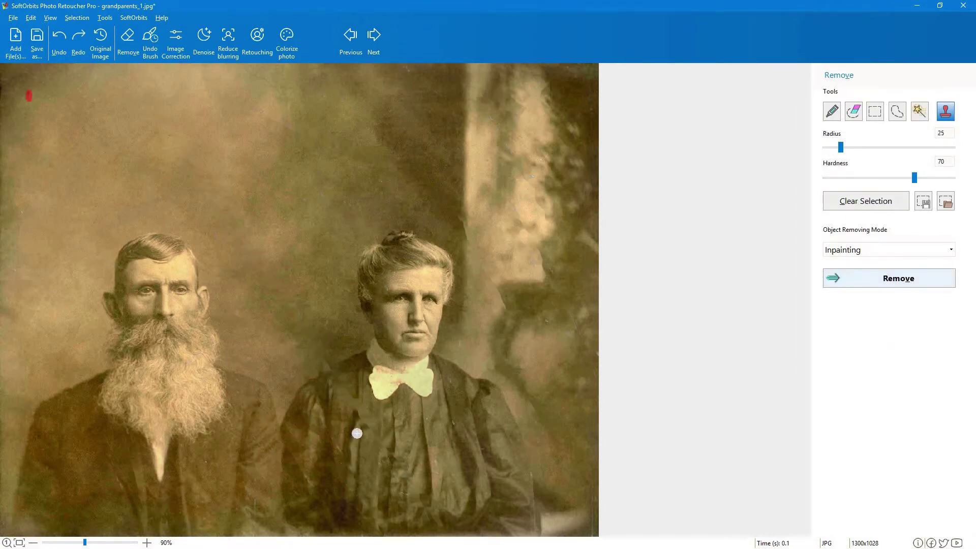
key(ctrl+y)
key(alt)
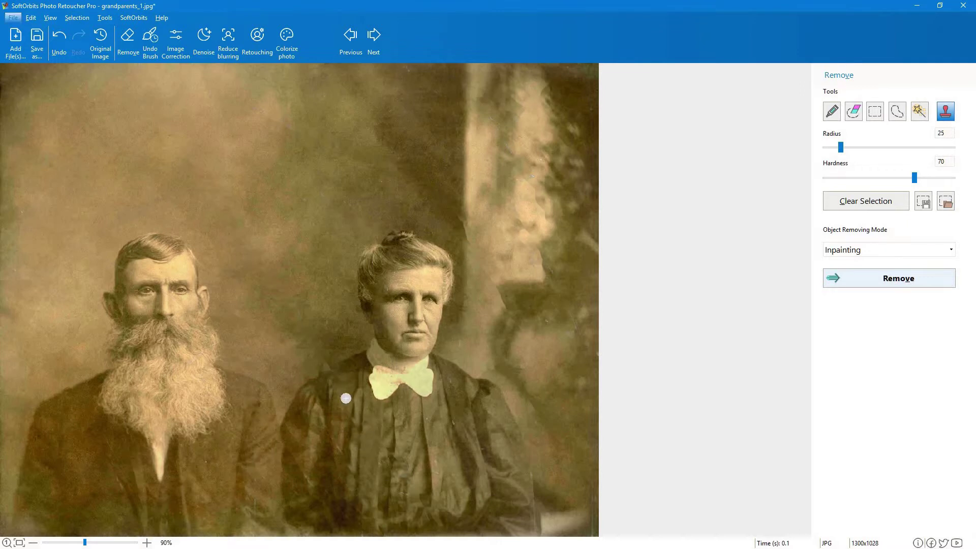
key(alt)
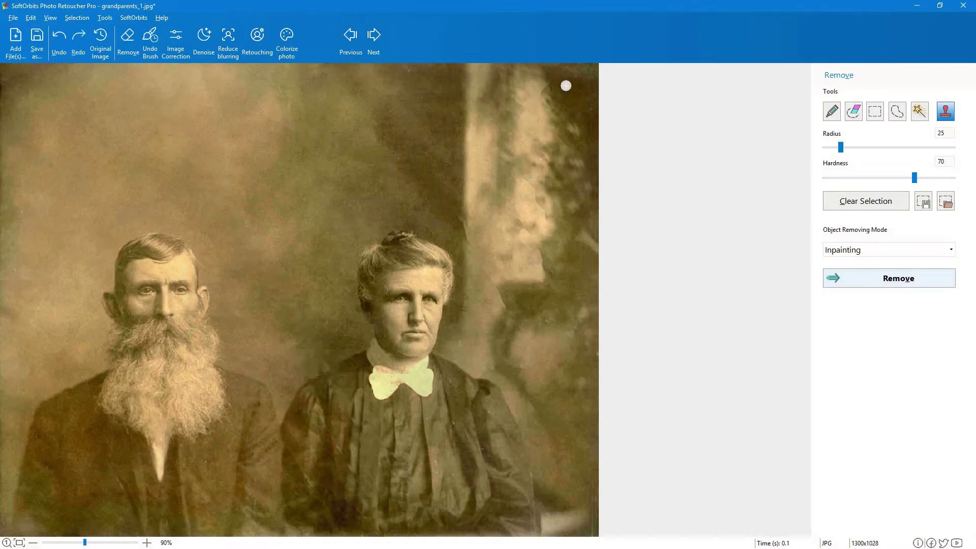
Step: Select the Smudge Brush with radius 16 and colour intensity 6
click(134, 17)
mouse_move(104, 17)
click(137, 146)
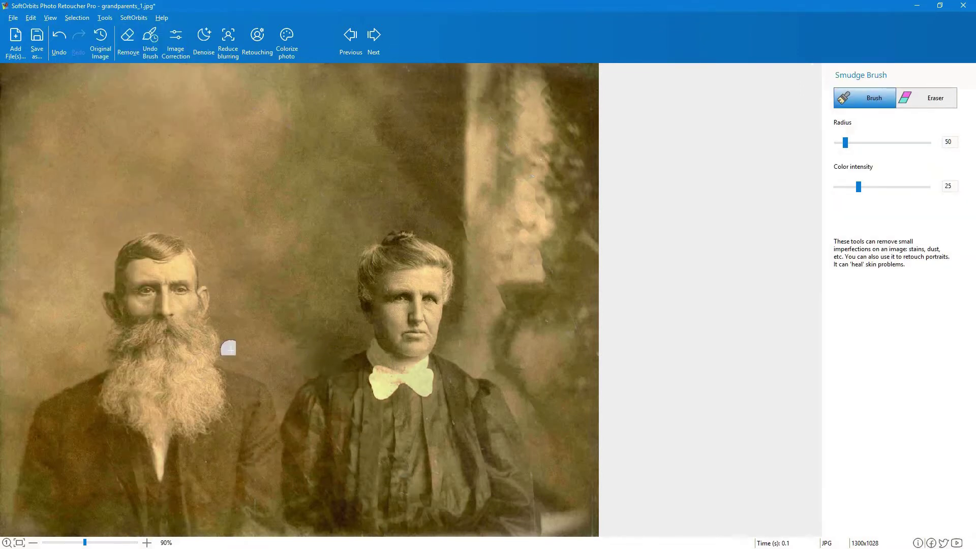
drag(859, 187, 916, 187)
drag(845, 143, 840, 142)
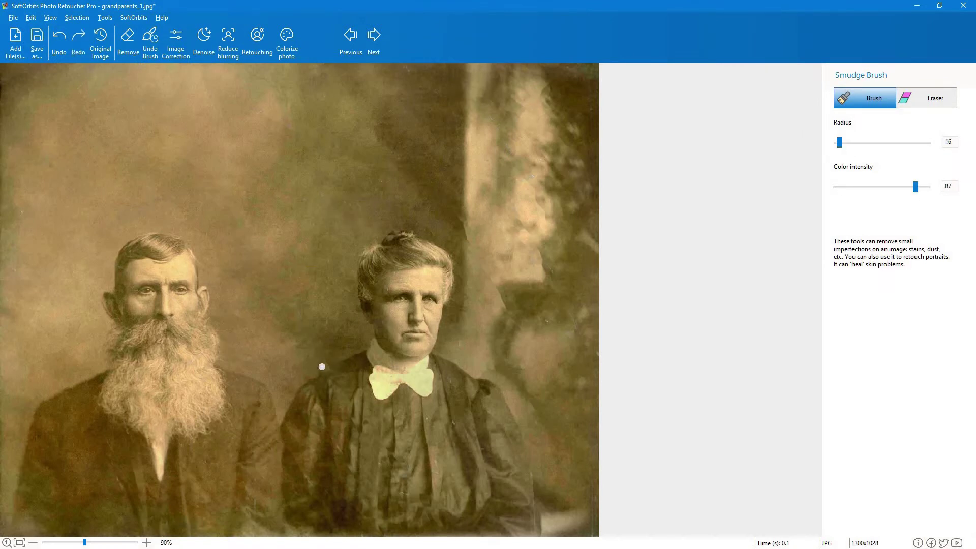
drag(859, 187, 841, 186)
click(203, 41)
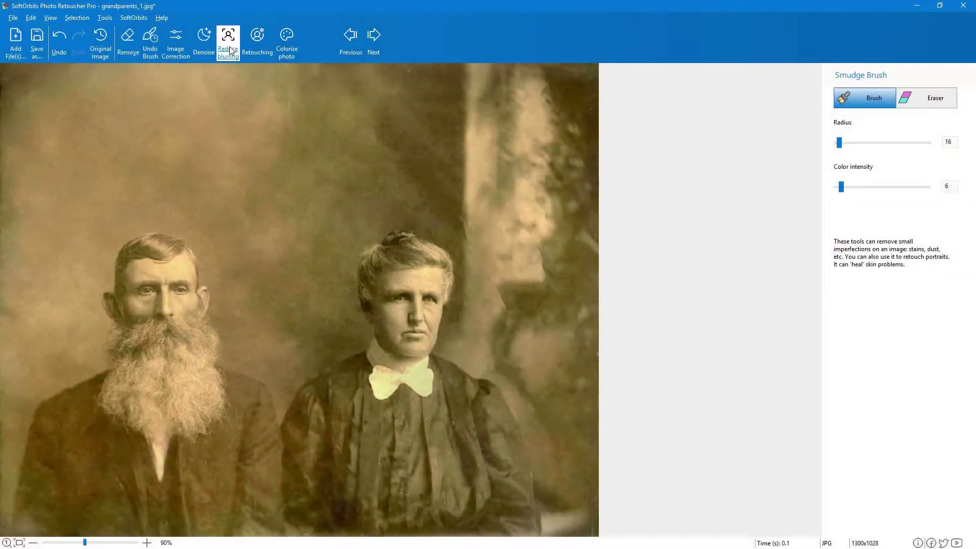
Step: Apply the Soft denoise preset to the portrait
click(945, 107)
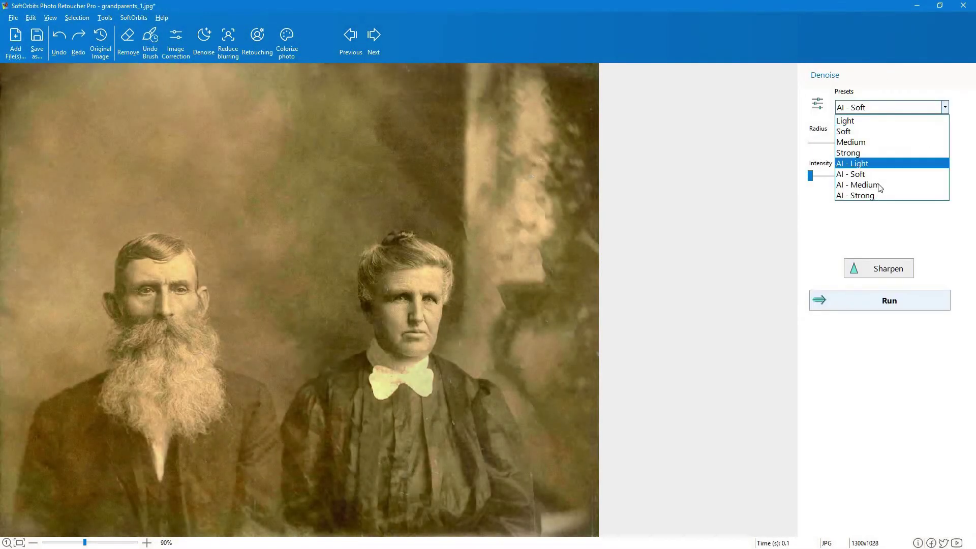
click(880, 131)
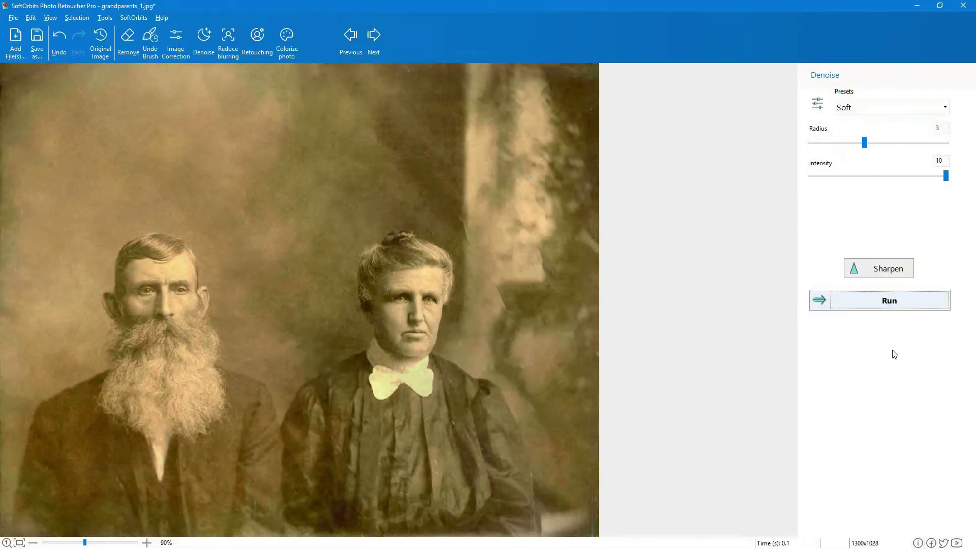
click(889, 301)
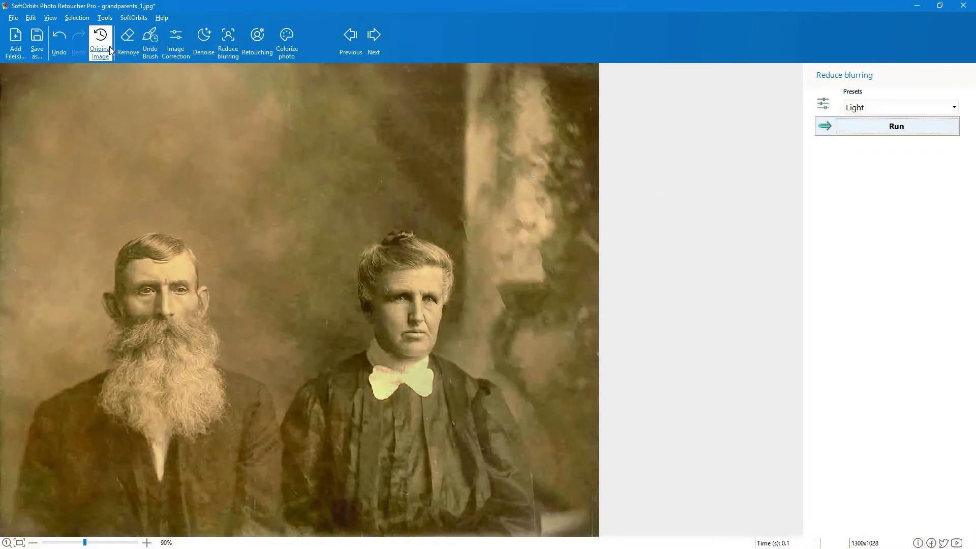
Step: Toggle Original Image to compare the denoised portrait against the original
click(109, 47)
click(109, 47)
click(109, 47)
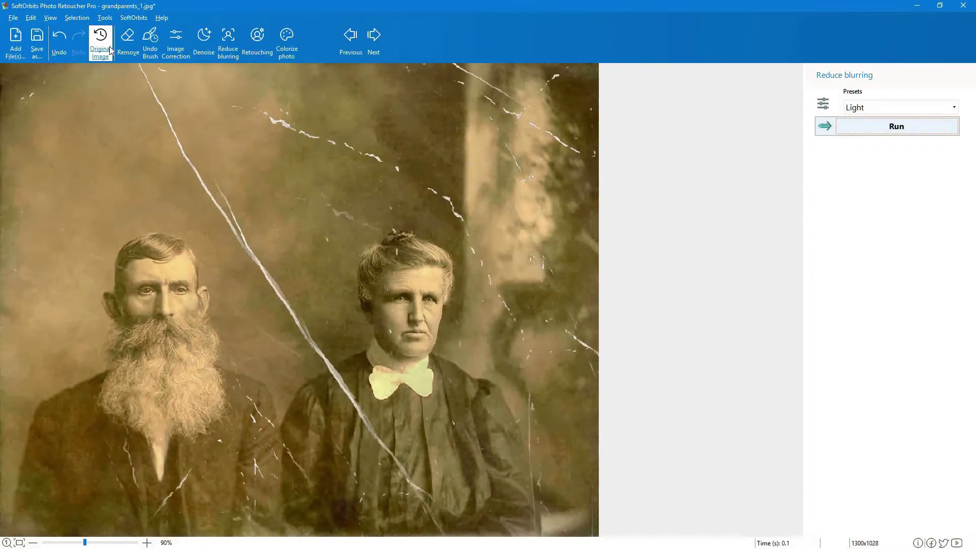
scroll(456, 412, up, 3)
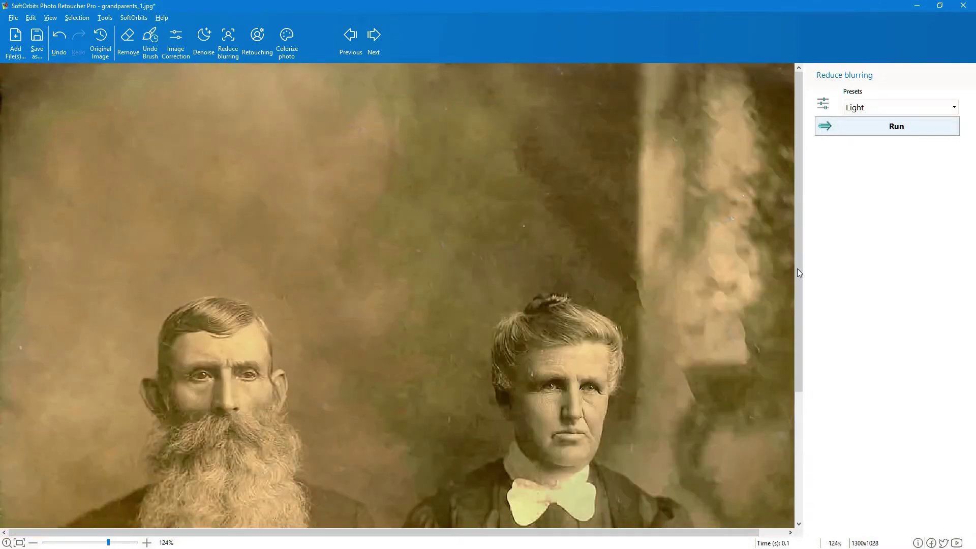
drag(797, 273, 798, 426)
click(109, 50)
click(109, 51)
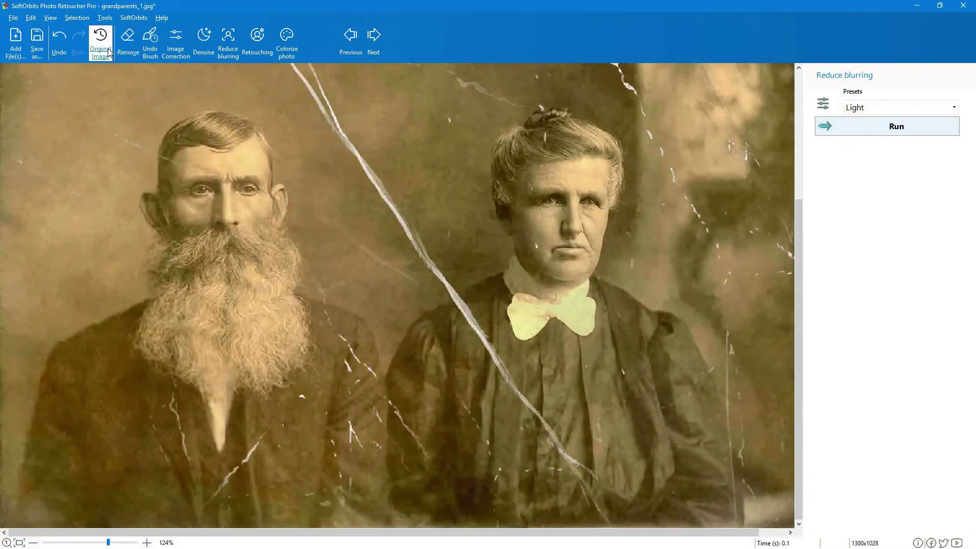
click(109, 51)
click(109, 51)
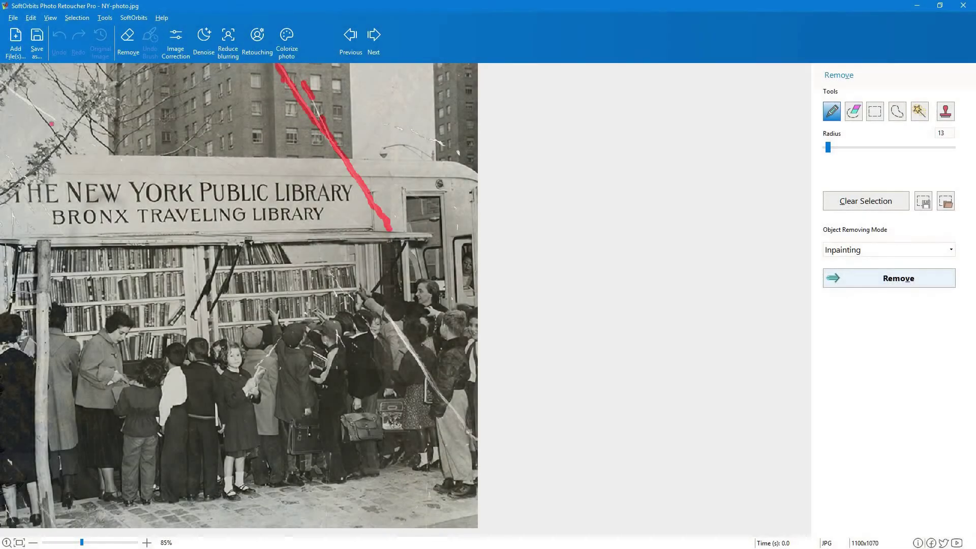
Step: Mark four scratches, remove them with Texture generation, then undo the result
drag(55, 119, 2, 85)
drag(384, 124, 438, 143)
drag(281, 339, 256, 367)
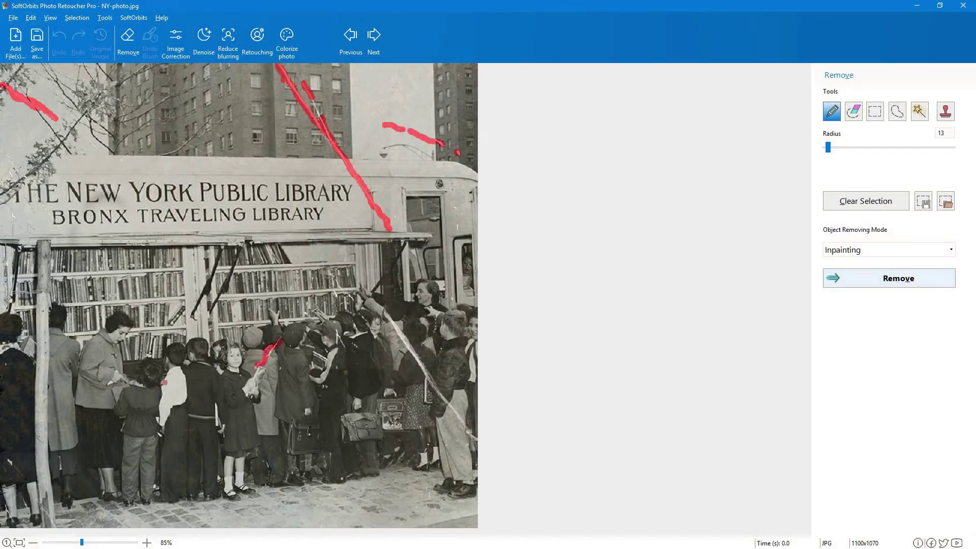
drag(394, 325, 464, 429)
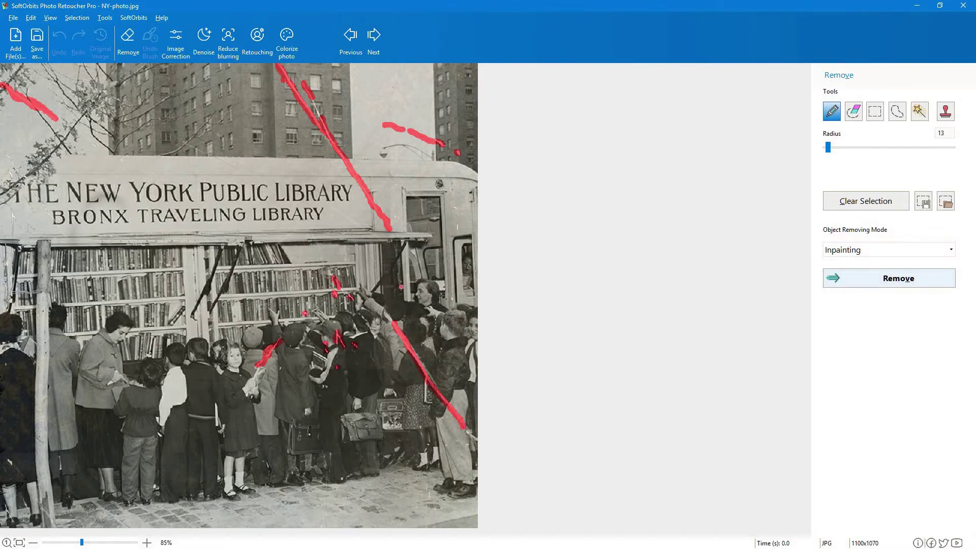
click(860, 250)
click(864, 269)
click(899, 278)
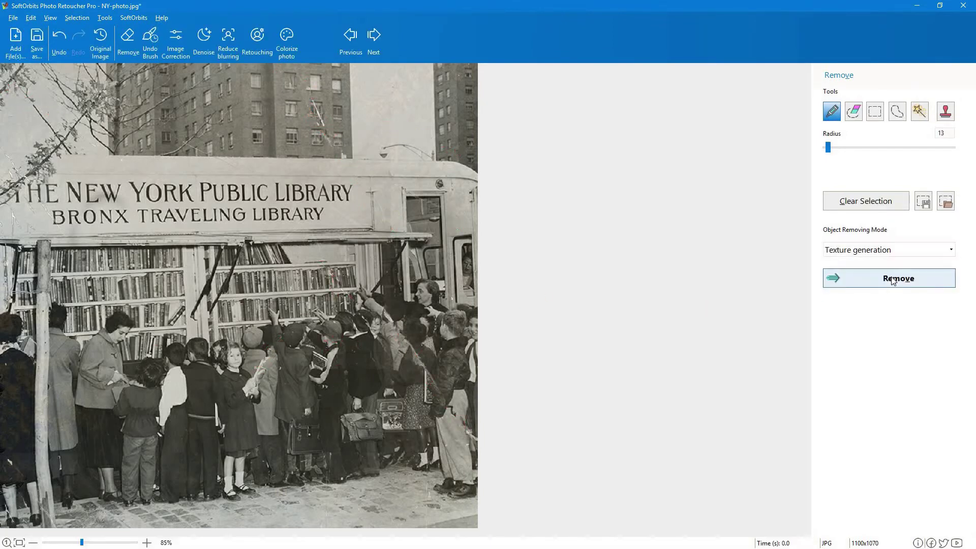
click(59, 41)
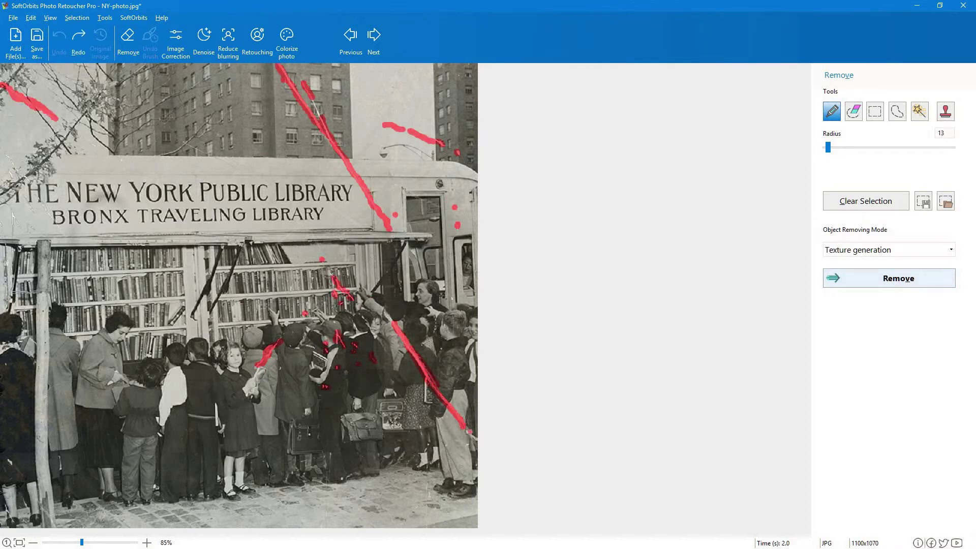
Step: Switch to Inpainting, mark the bus and left-edge scratches, and run several removal passes
click(864, 250)
click(864, 261)
click(883, 280)
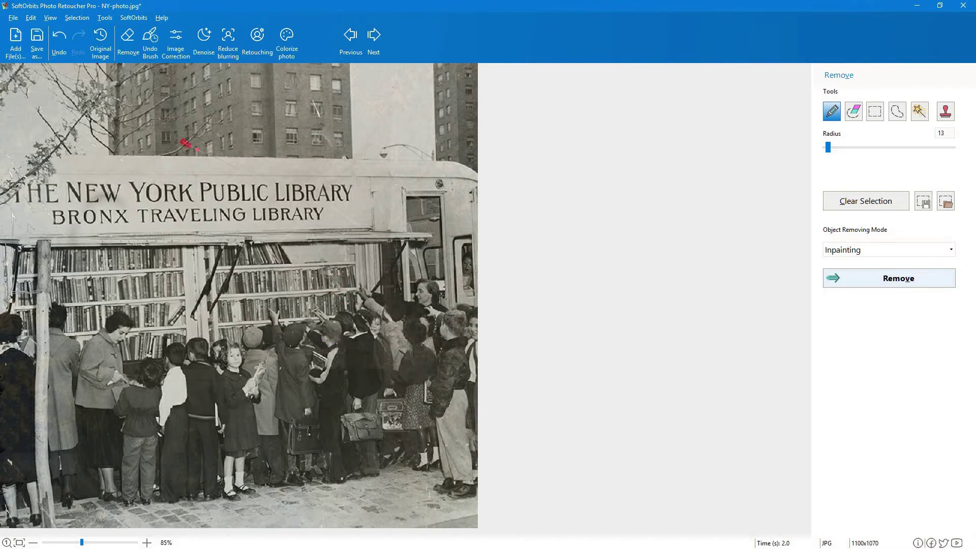
drag(377, 203, 379, 212)
drag(336, 209, 356, 222)
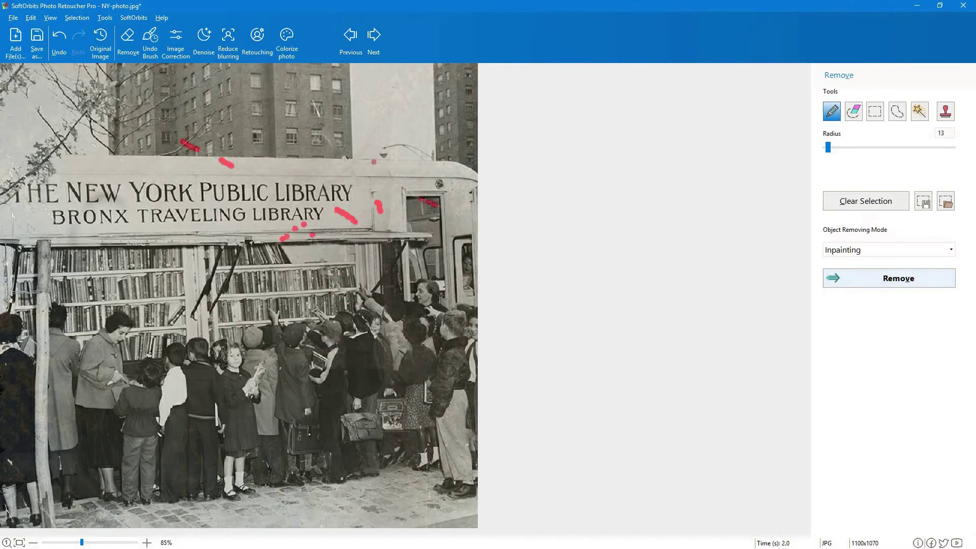
mouse_move(8, 156)
mouse_down()
mouse_move(25, 181)
mouse_move(31, 233)
mouse_move(35, 214)
mouse_up()
drag(37, 199, 51, 210)
drag(22, 175, 32, 182)
click(887, 282)
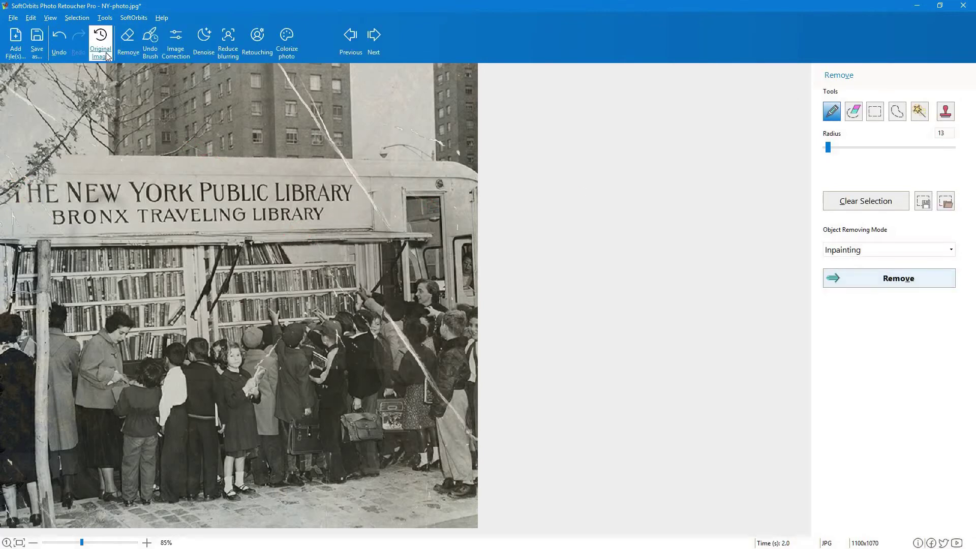
click(881, 283)
click(865, 278)
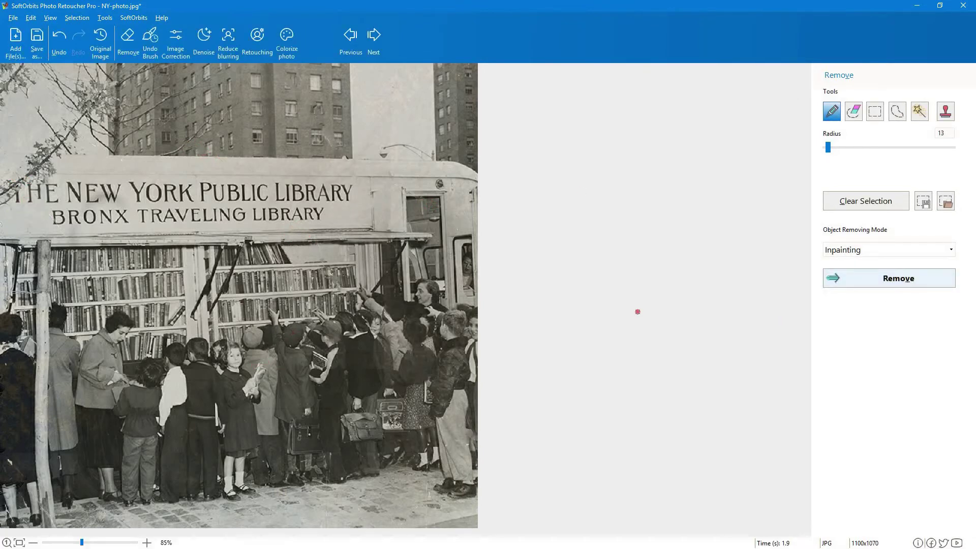
Step: Compare the cleaned NY library photo with the original using Original Image
click(99, 53)
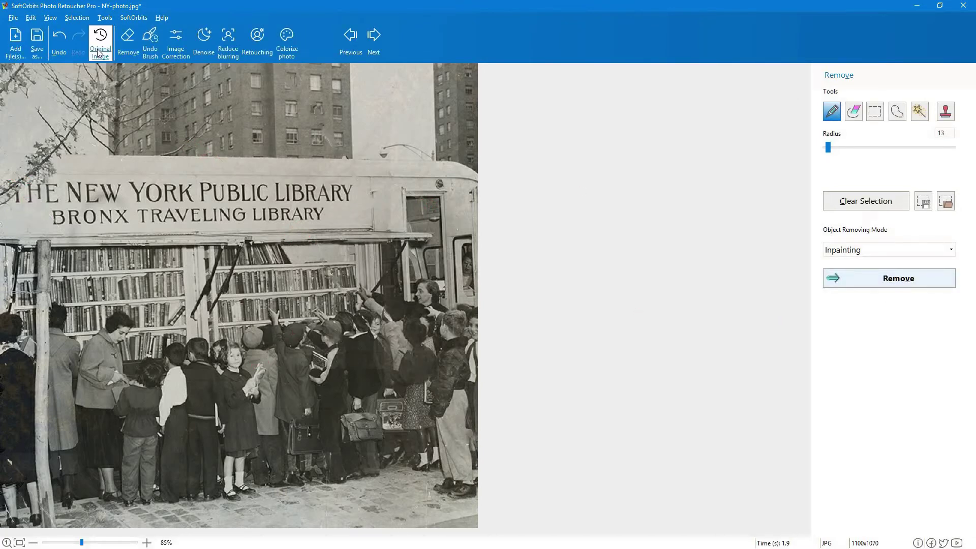
click(98, 53)
click(98, 53)
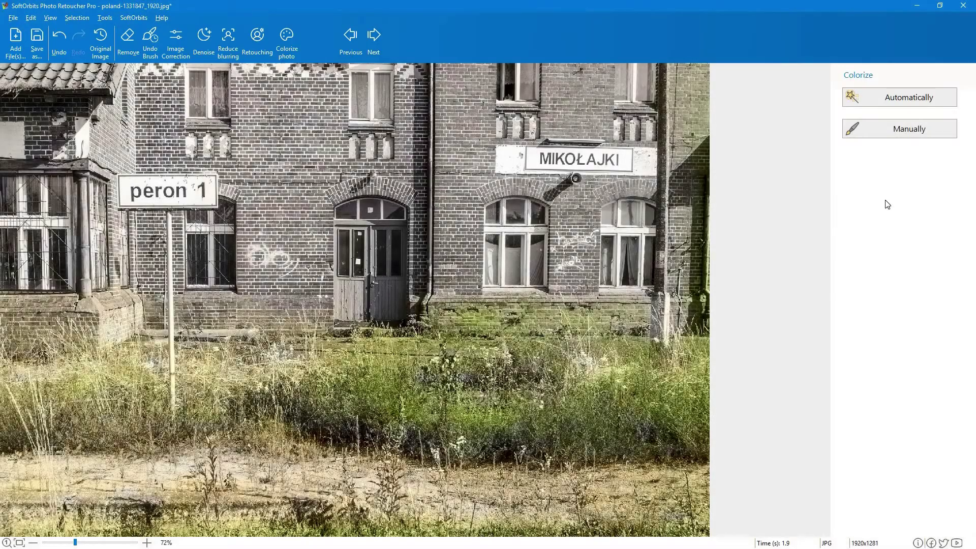
Step: Revert auto colorization, switch to manual mode, and place orange points on the right brick wall
click(59, 41)
click(899, 130)
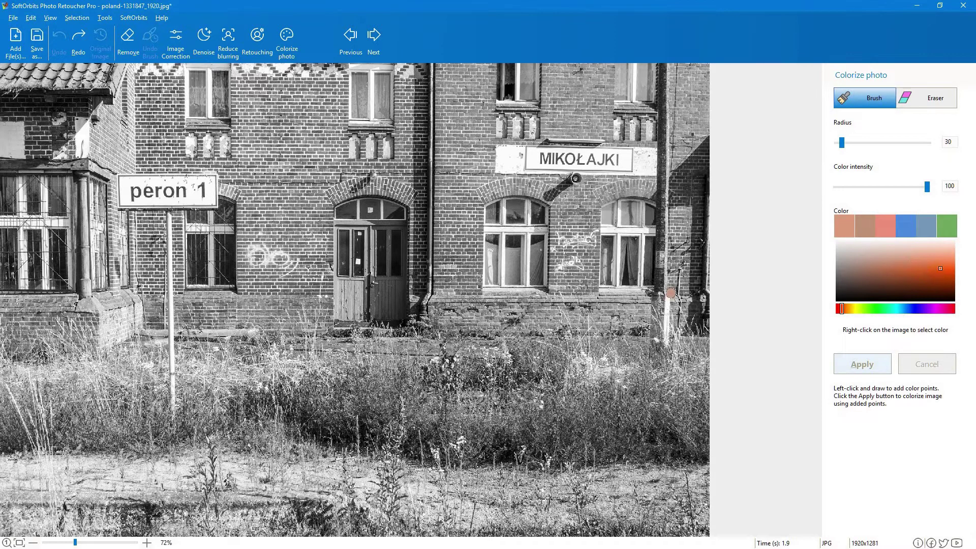
click(579, 263)
click(583, 314)
click(684, 222)
click(700, 123)
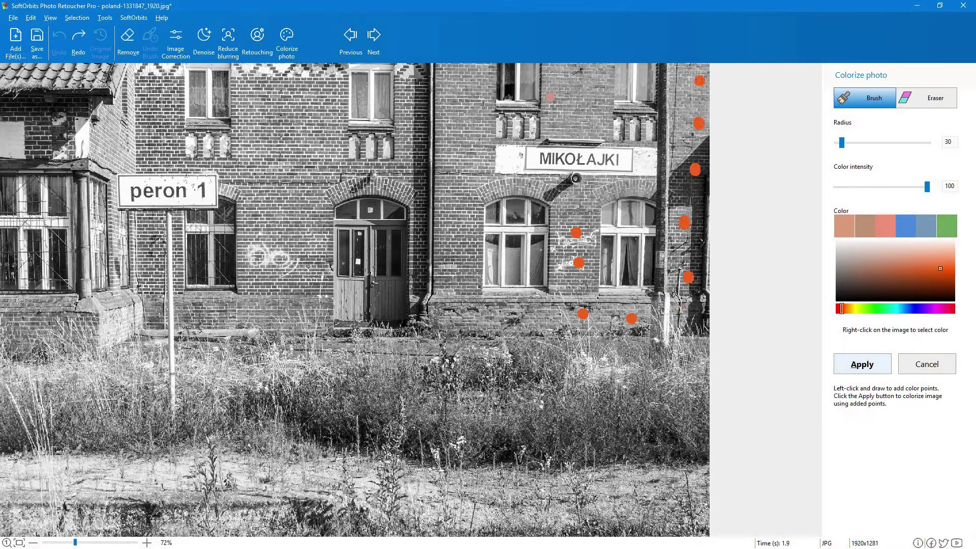
click(582, 115)
click(575, 78)
click(450, 188)
click(505, 316)
Step: Add orange colour points across the left wall and between the left windows and door
click(197, 314)
drag(231, 313, 244, 314)
click(152, 154)
click(114, 135)
click(109, 322)
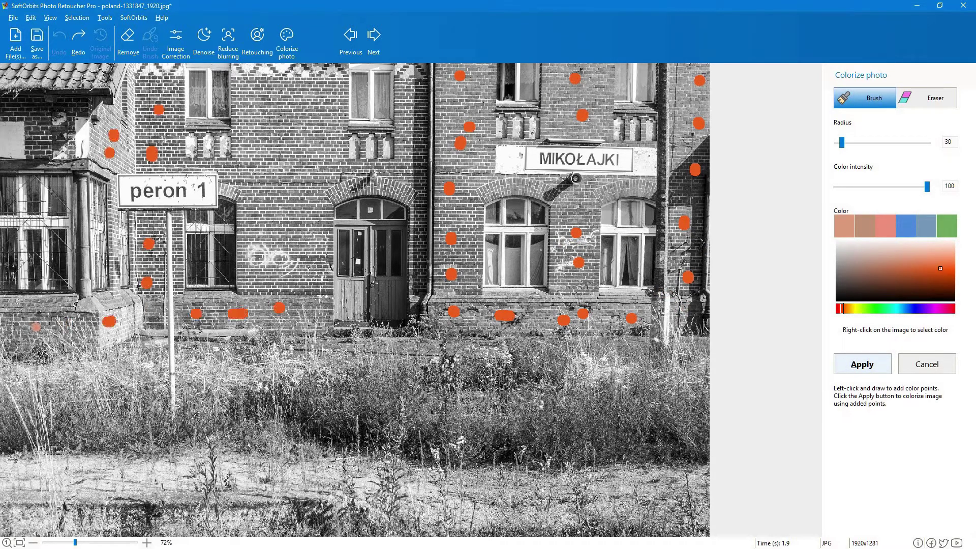
click(28, 322)
click(97, 309)
click(42, 143)
click(269, 145)
click(271, 105)
click(291, 227)
click(316, 283)
click(300, 195)
click(307, 138)
click(307, 107)
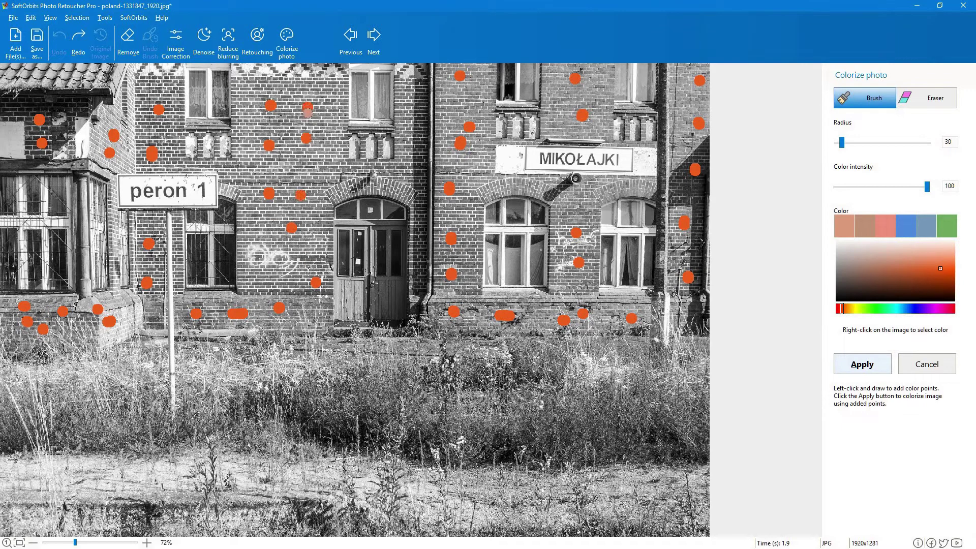
Step: Place green colour points on the grass and apply the colorization
click(946, 226)
click(579, 383)
click(682, 409)
click(480, 415)
click(441, 412)
click(555, 418)
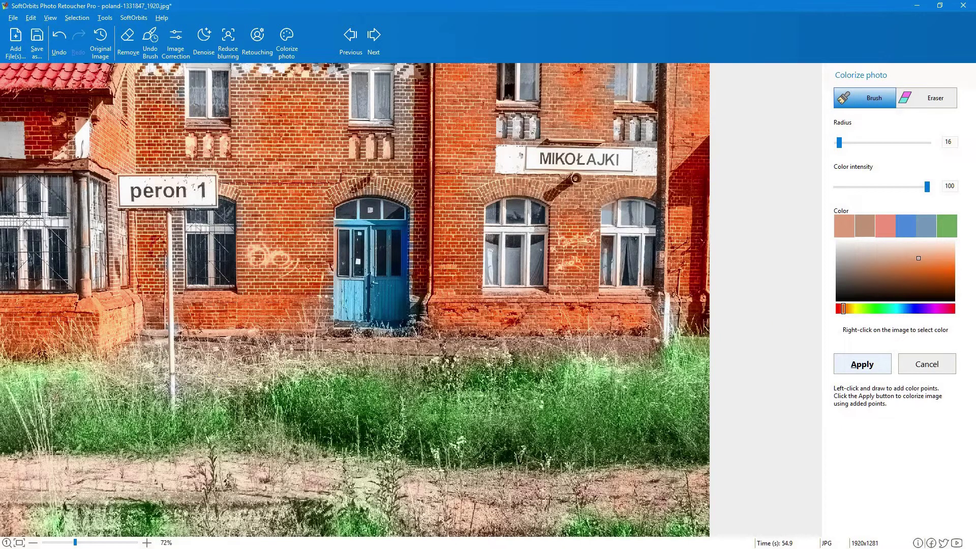
Step: Recolorize with salmon-red roof points added, then compare against the black-and-white original
click(69, 50)
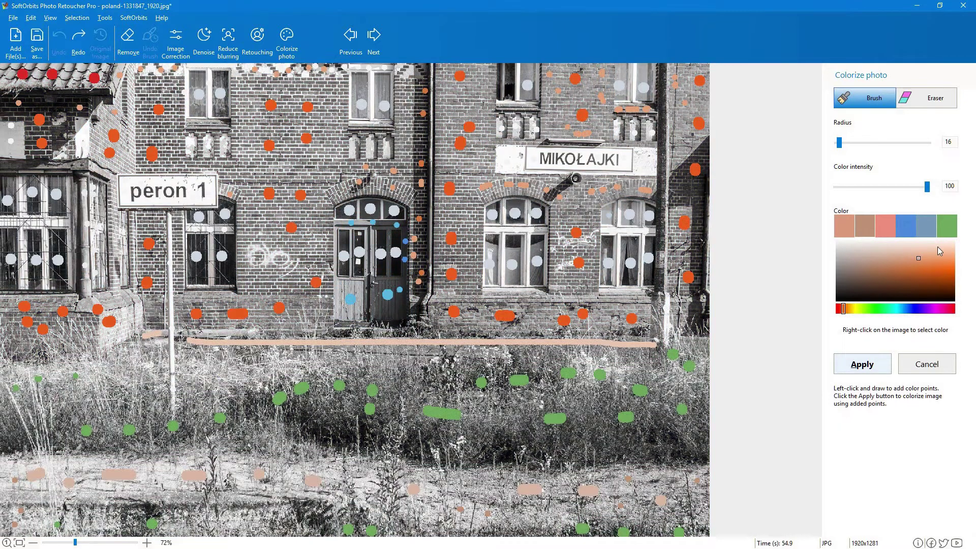
click(887, 237)
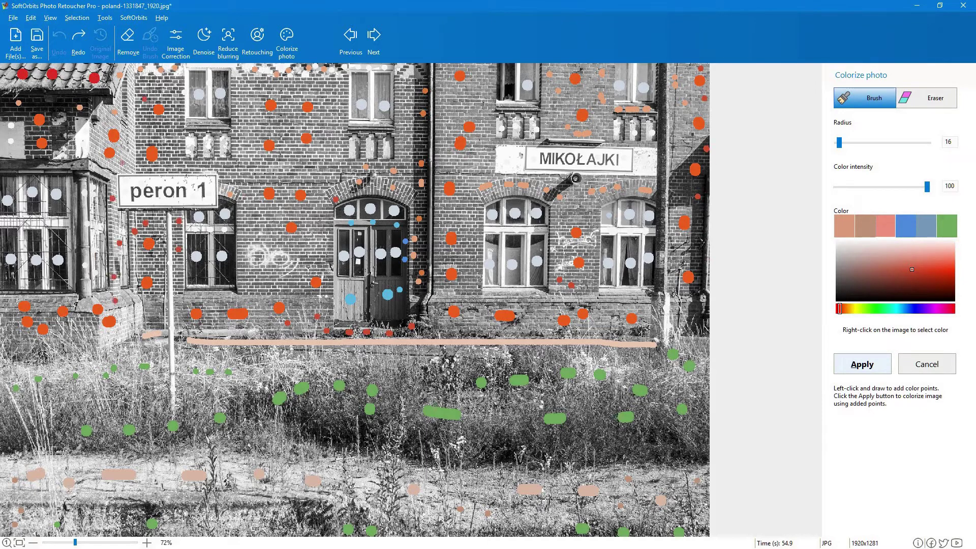
click(863, 364)
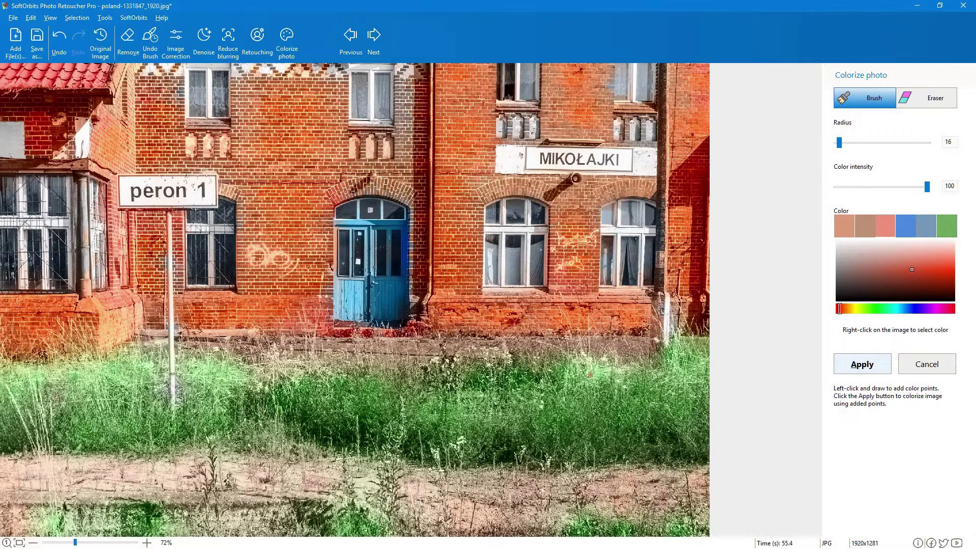
click(96, 58)
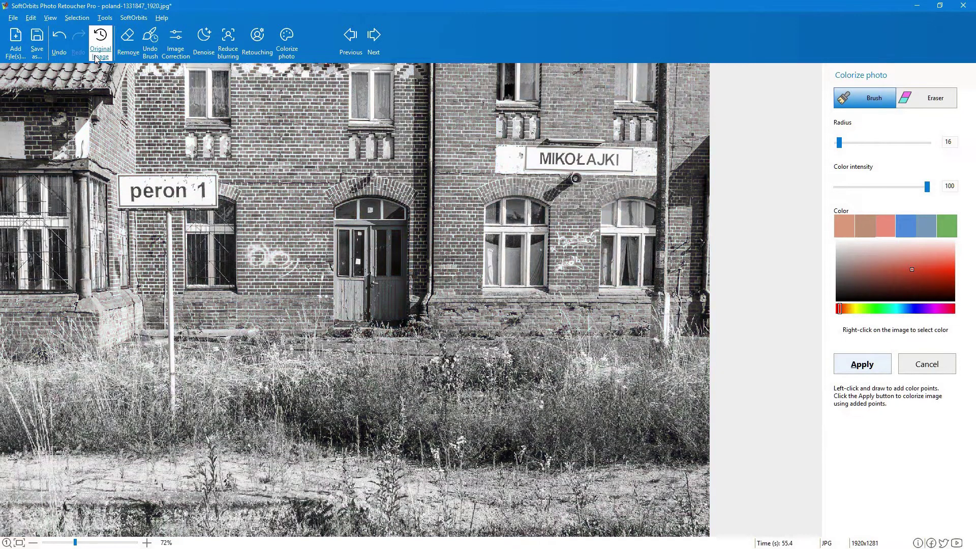
click(105, 18)
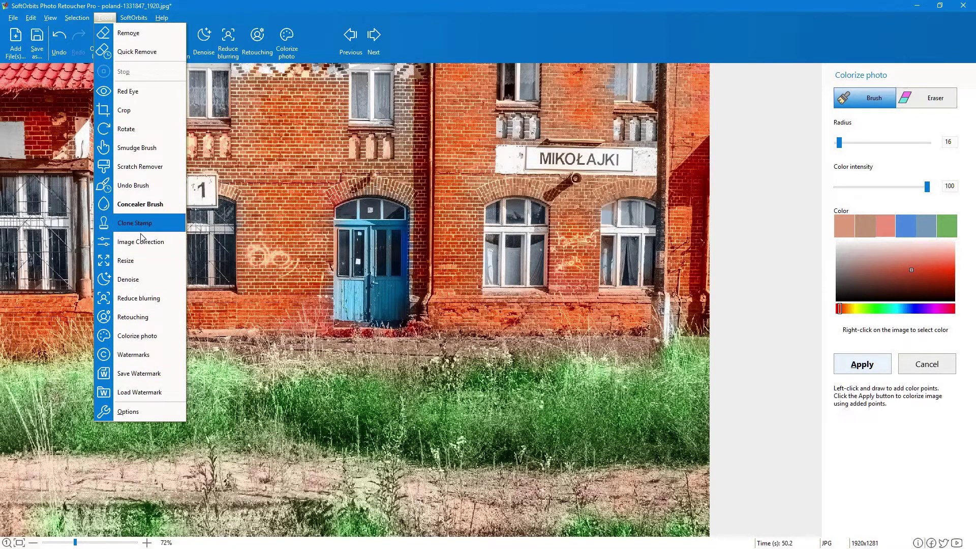
Step: Enlarge the station photo 2x with AI to 3840x2562 and zoom out to inspect
click(135, 260)
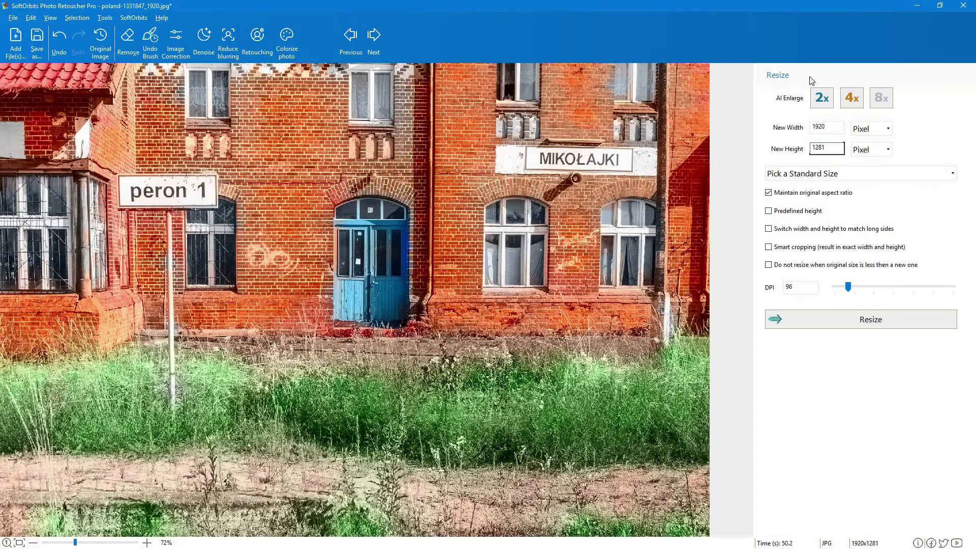
click(823, 100)
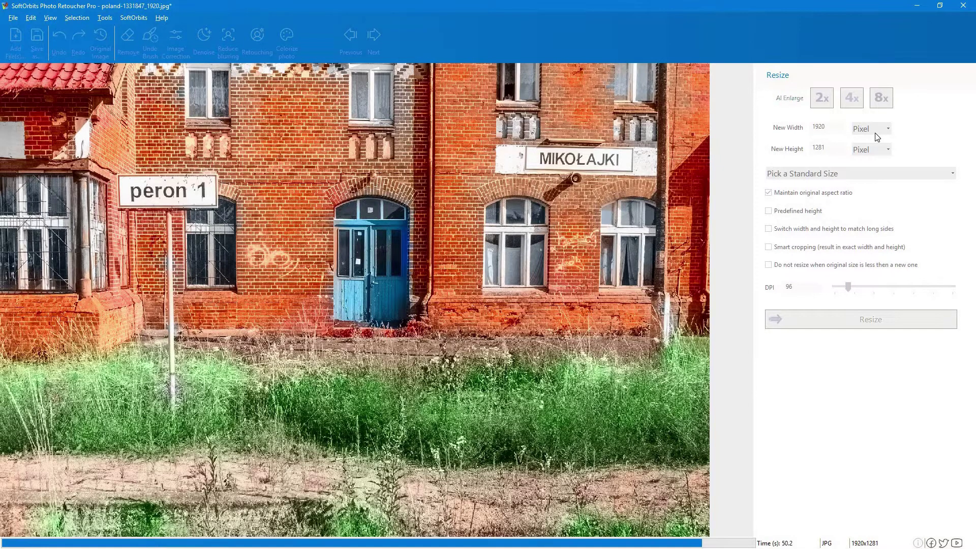
scroll(527, 416, down, 2)
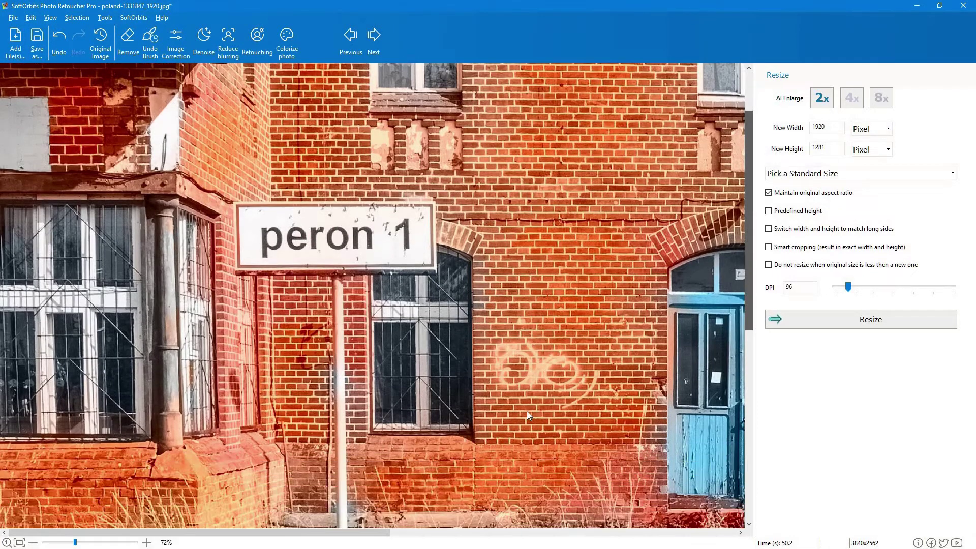
scroll(651, 351, down, 2)
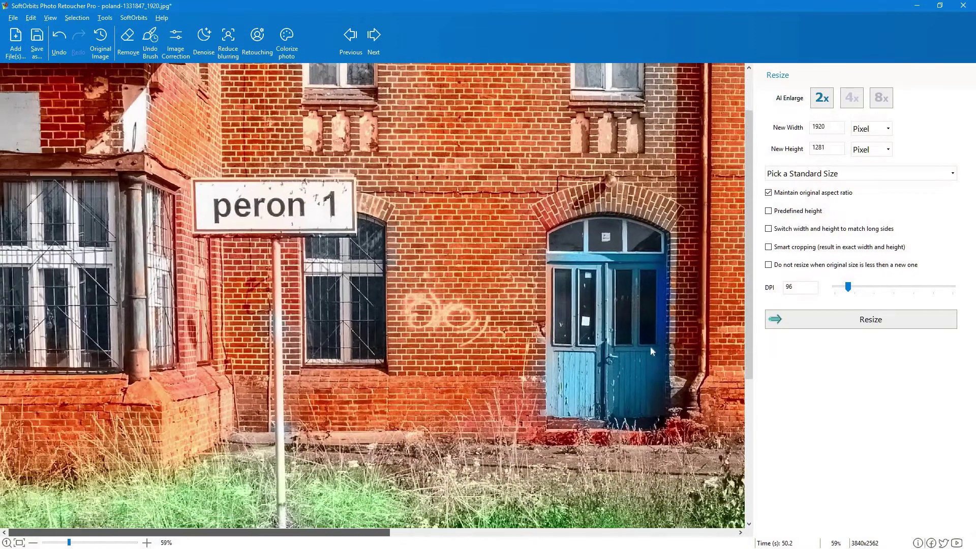
drag(749, 298, 740, 257)
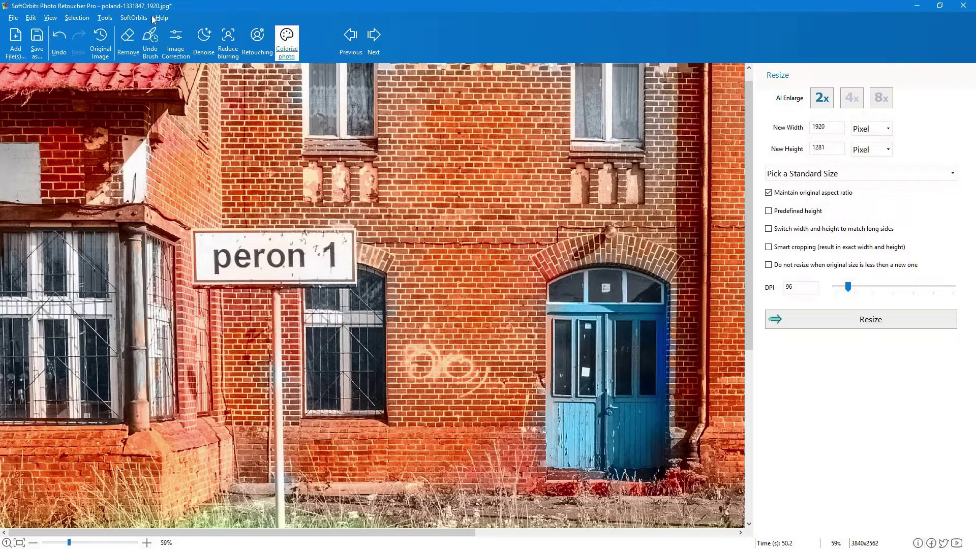
Step: Show the Retouching tools for skin, eyes and mouth from the Tools list
click(134, 18)
mouse_move(105, 18)
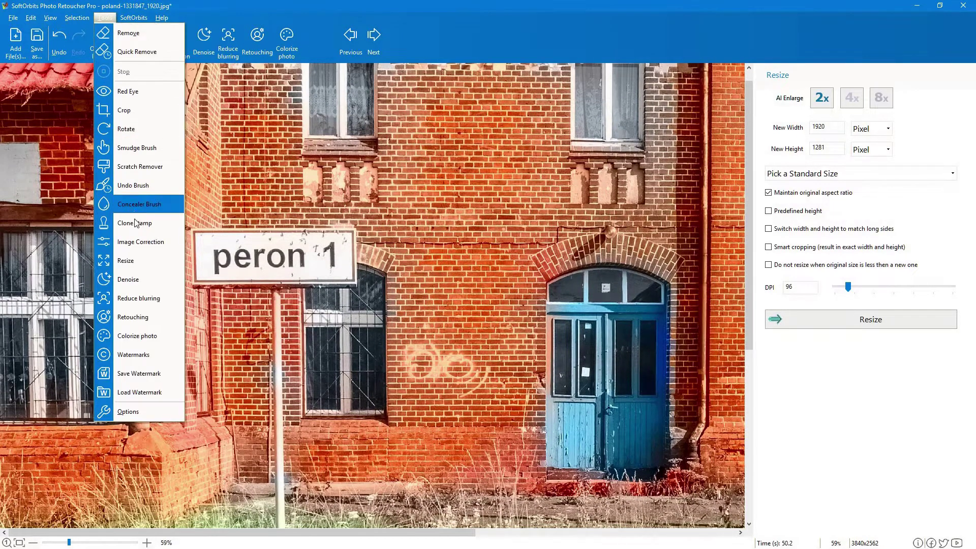
click(133, 316)
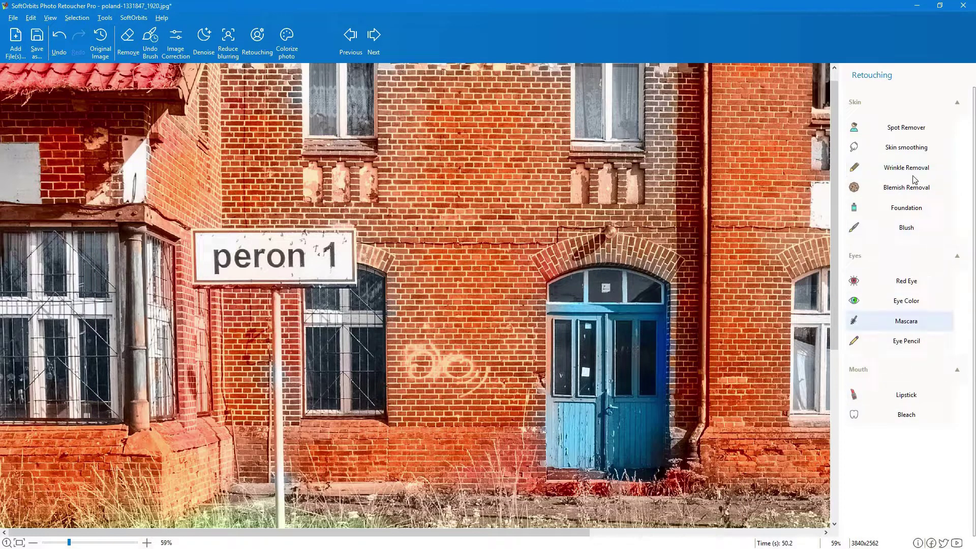
click(110, 18)
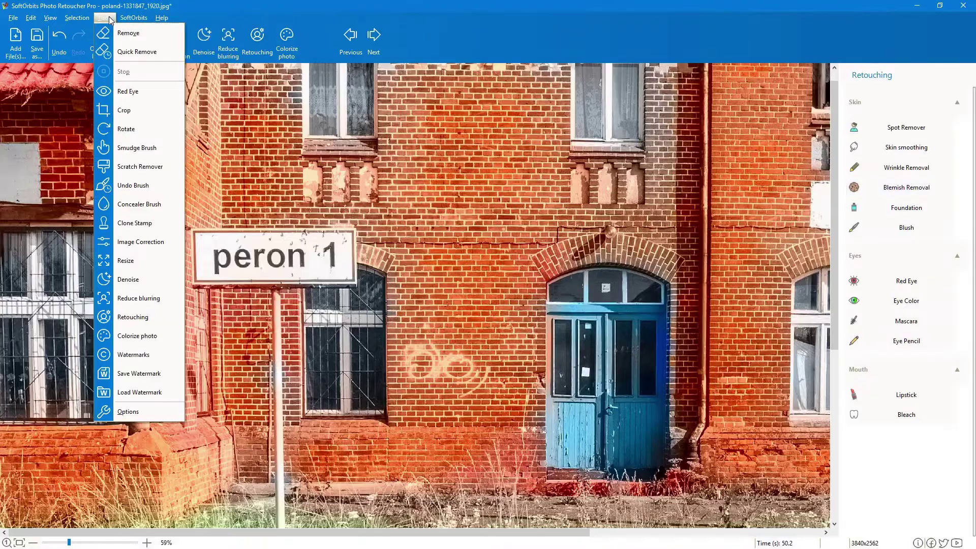